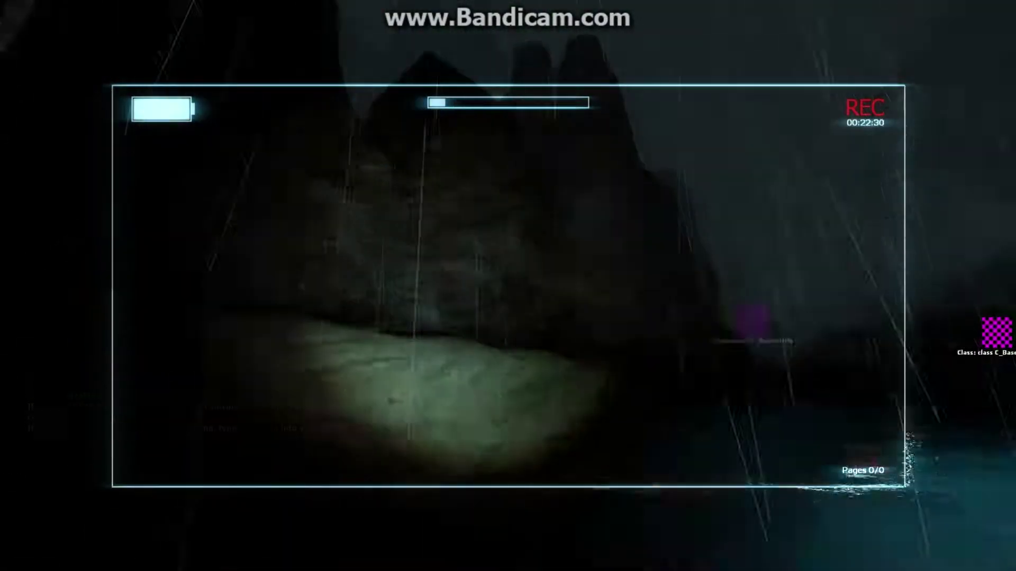
Enable noclip from the developer console and resume play in the rainy forest
key(Escape)
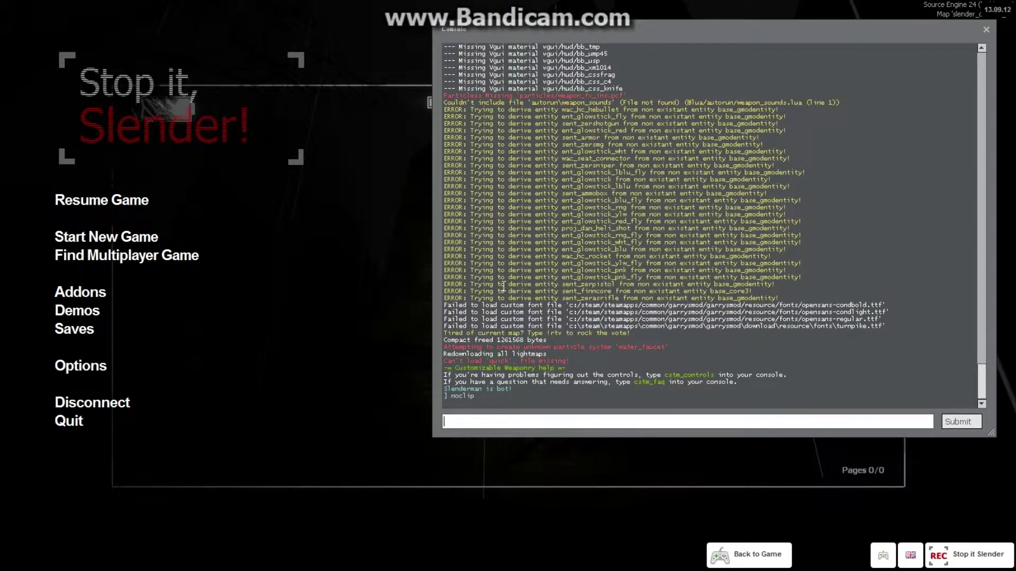
key(Escape)
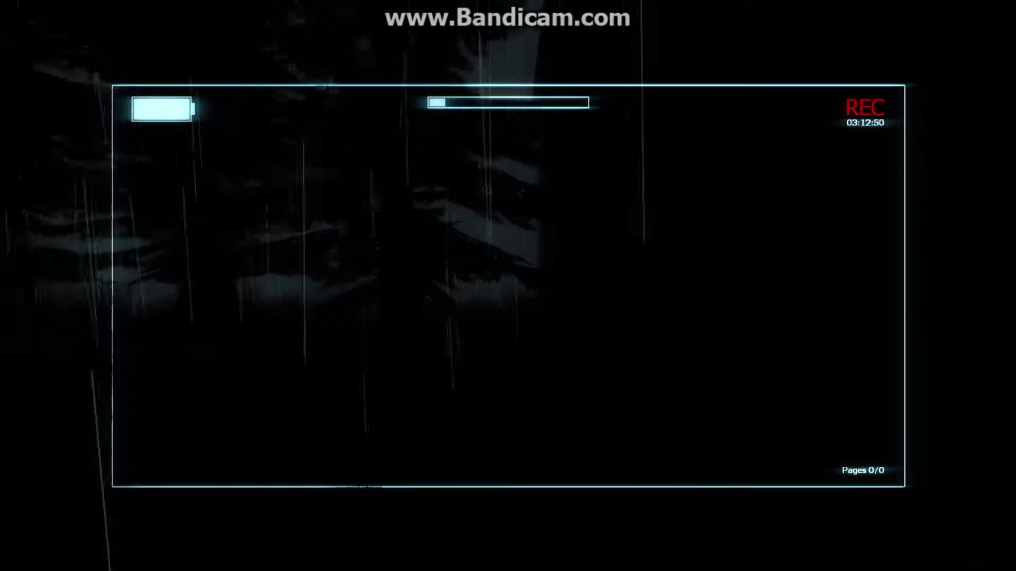
Switch on the flashlight while flying toward the room with the mirror and counter
key(f)
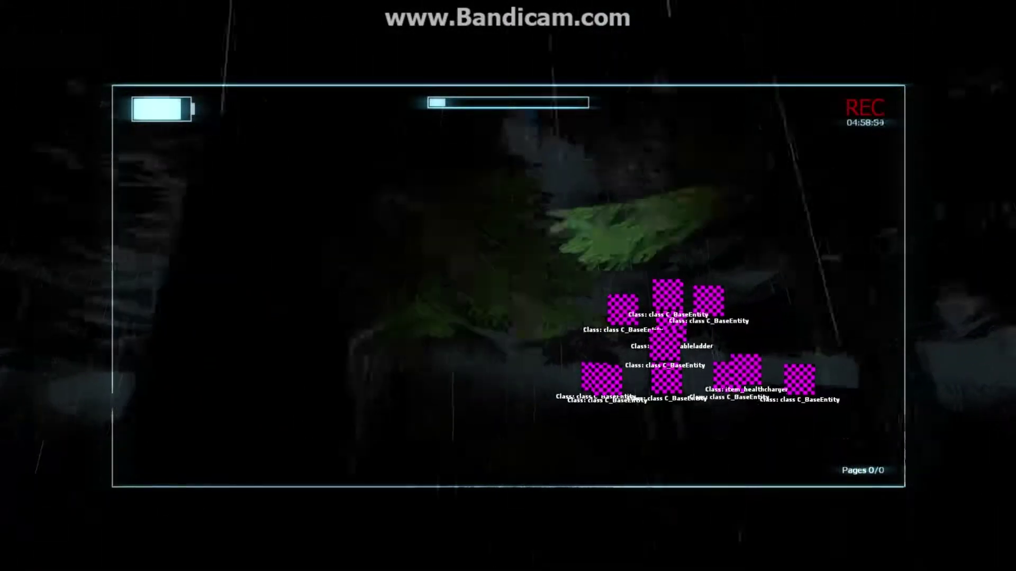
Pause and browse the New Game map list's categories, ending on Physics Maps and Other
key(Escape)
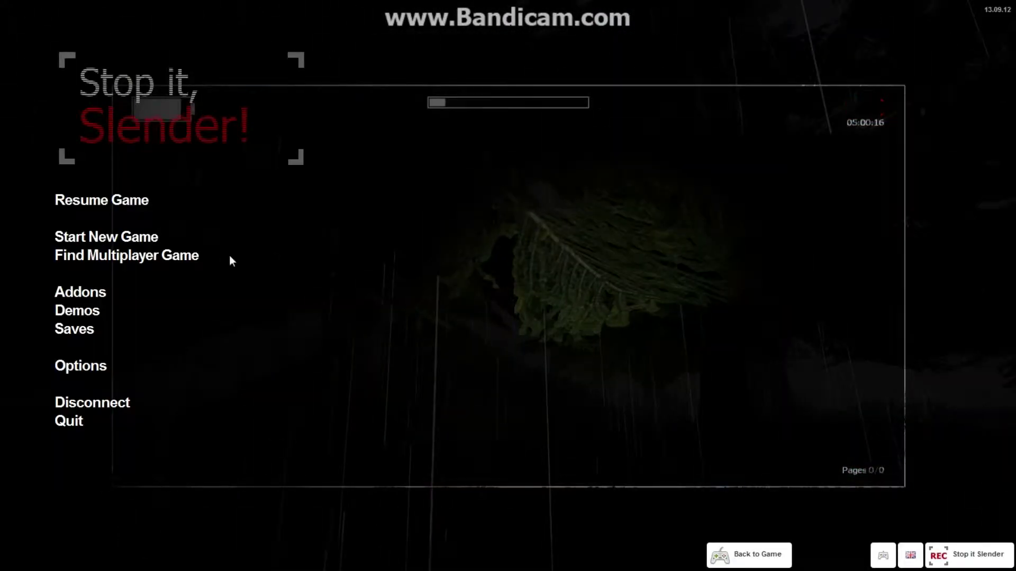
click(143, 241)
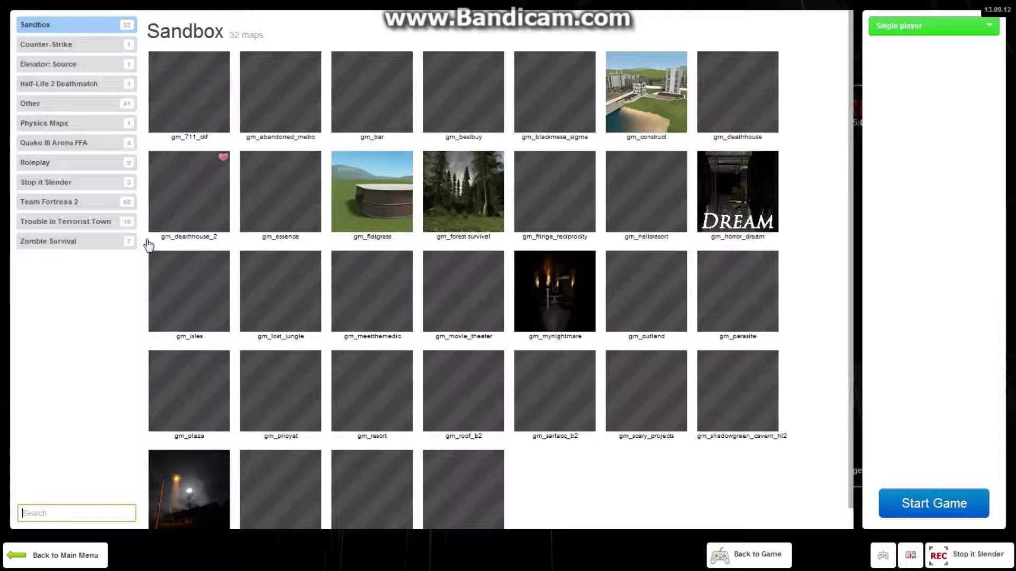
click(82, 163)
click(82, 143)
click(82, 123)
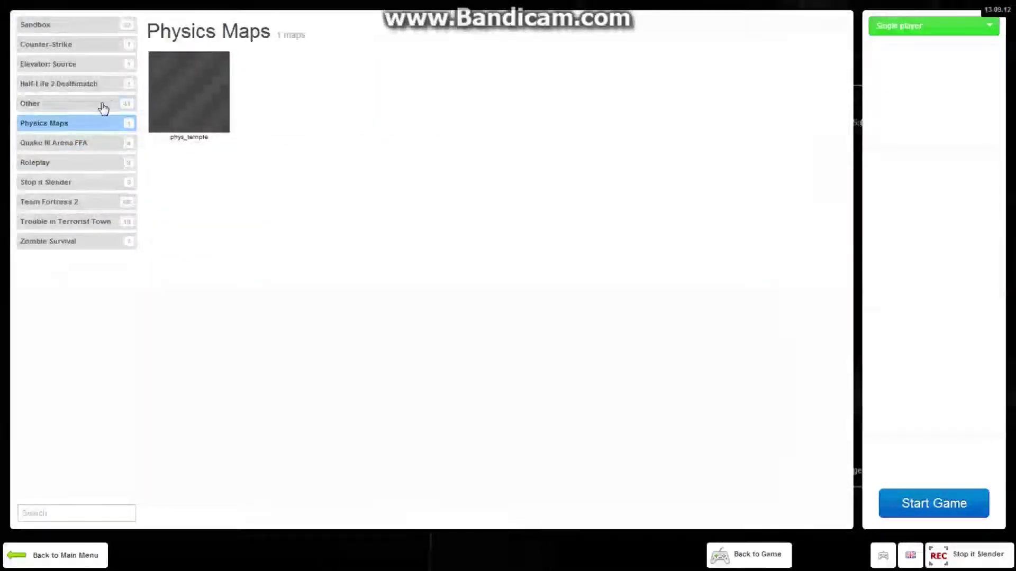
click(103, 109)
scroll(374, 278, down, 3)
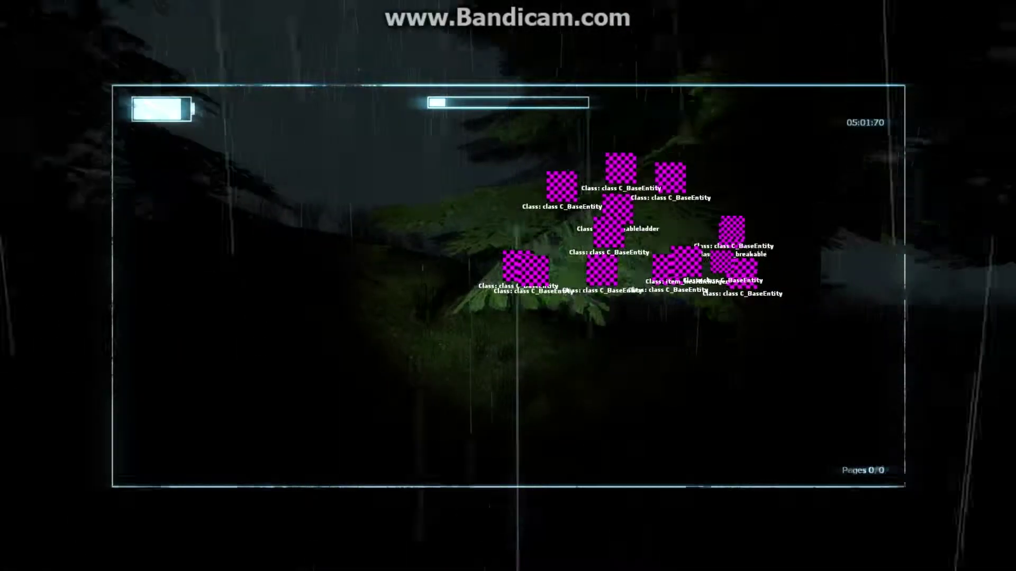
Fly forward past the entity cluster into the lit courtyard beside the brick building
key(w)
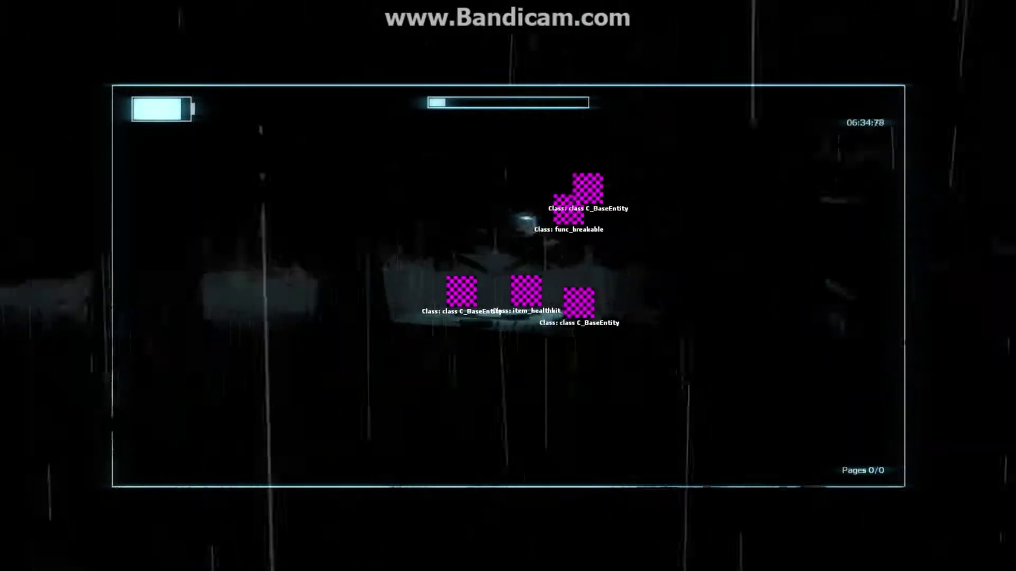
key(w)
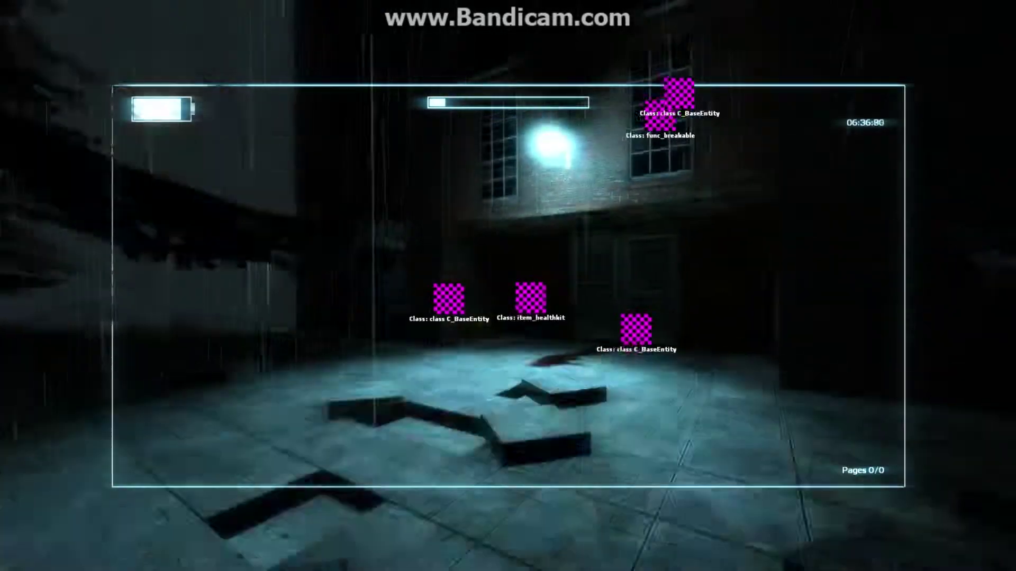
Turn off the flashlight and look toward the brick corridor's open door
key(f)
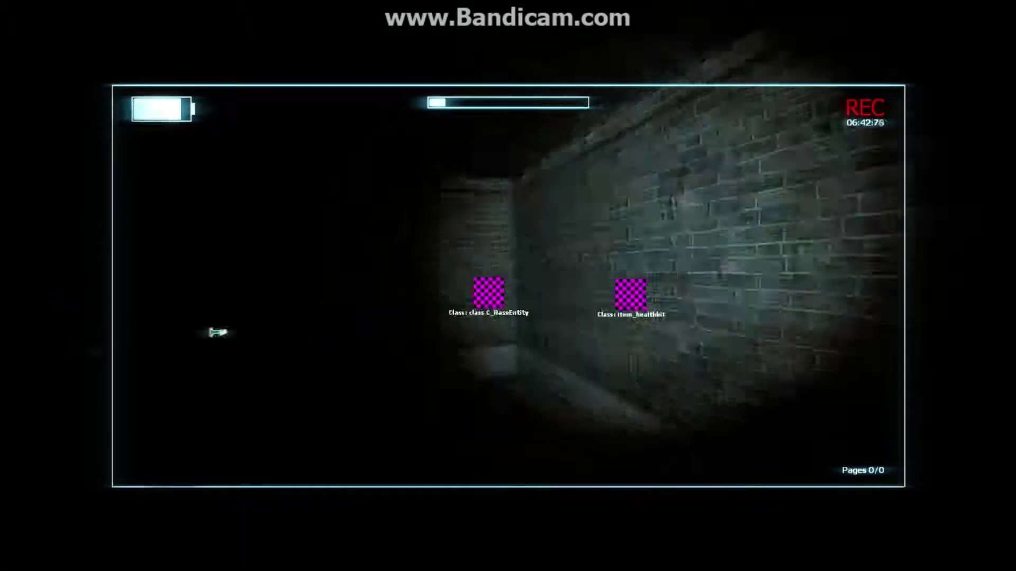
drag(509, 286, 477, 285)
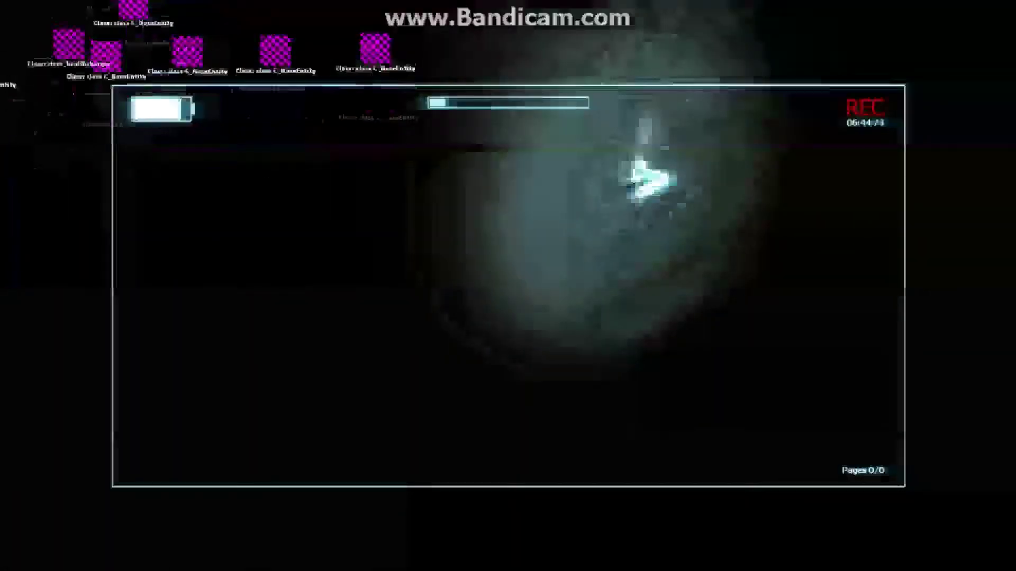